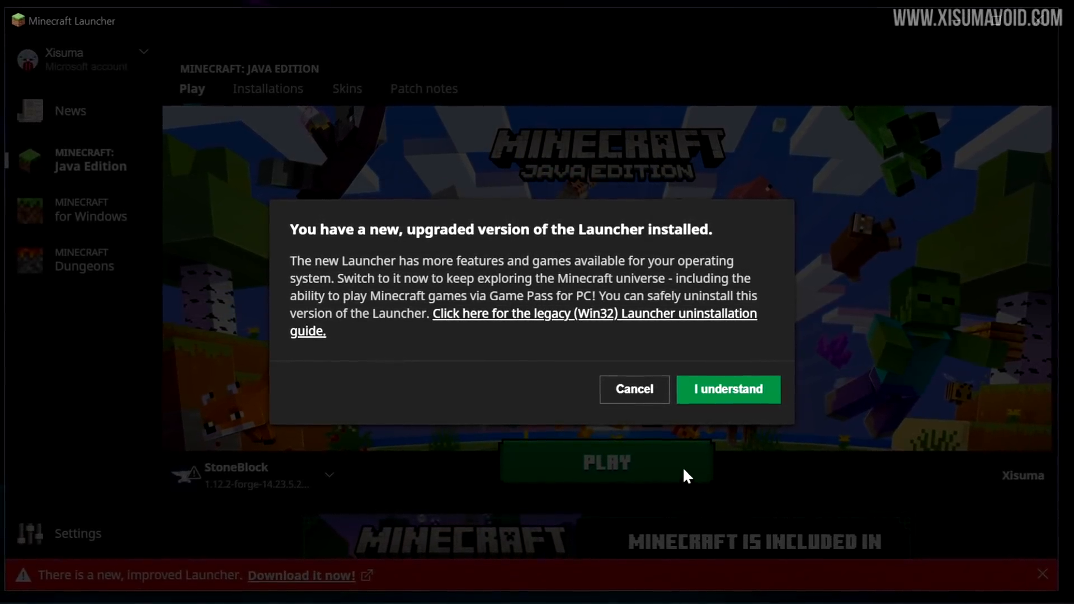
Step: Acknowledge the upgraded-launcher notice with 'I understand' to reach the Java Edition play screen
{"action": "left_click", "coordinate": [727, 388]}
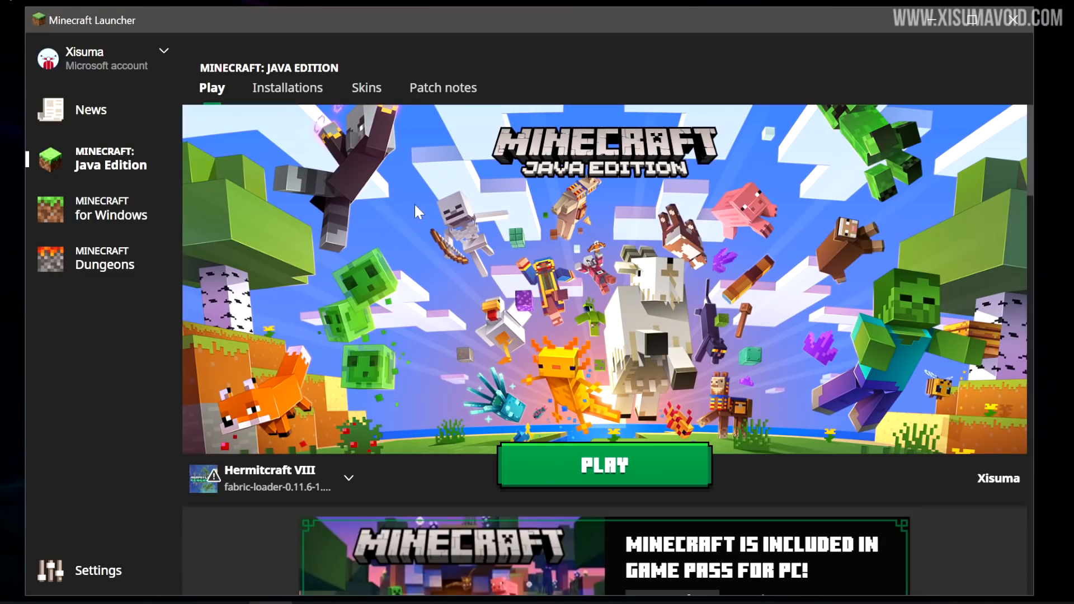
Step: Check the account and installation dropdowns, then launch Hermitcraft VIII with PLAY
{"action": "left_click", "coordinate": [159, 59]}
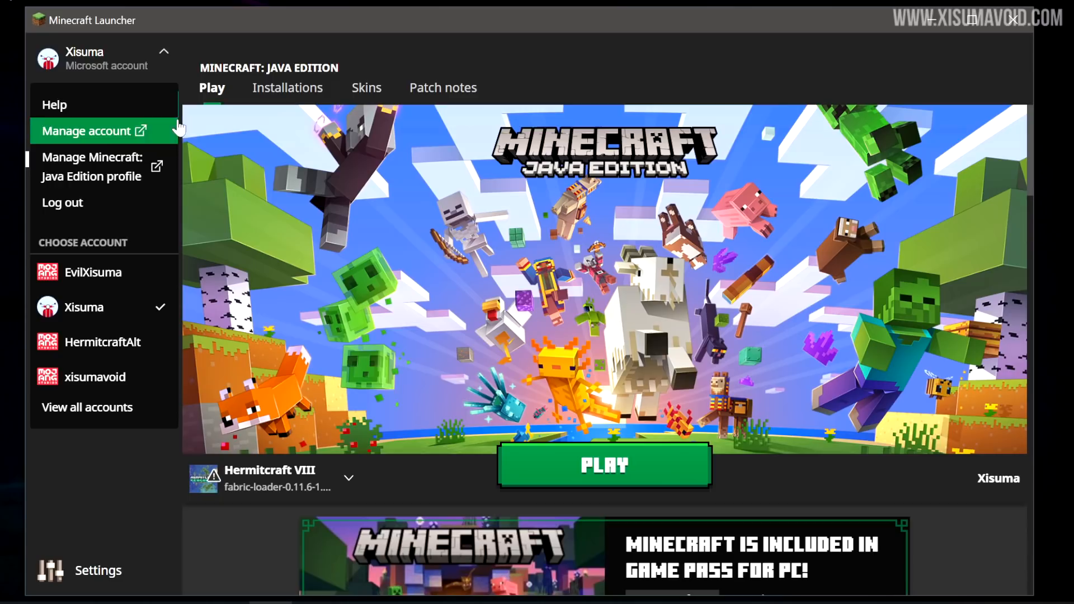
{"action": "left_click", "coordinate": [429, 308]}
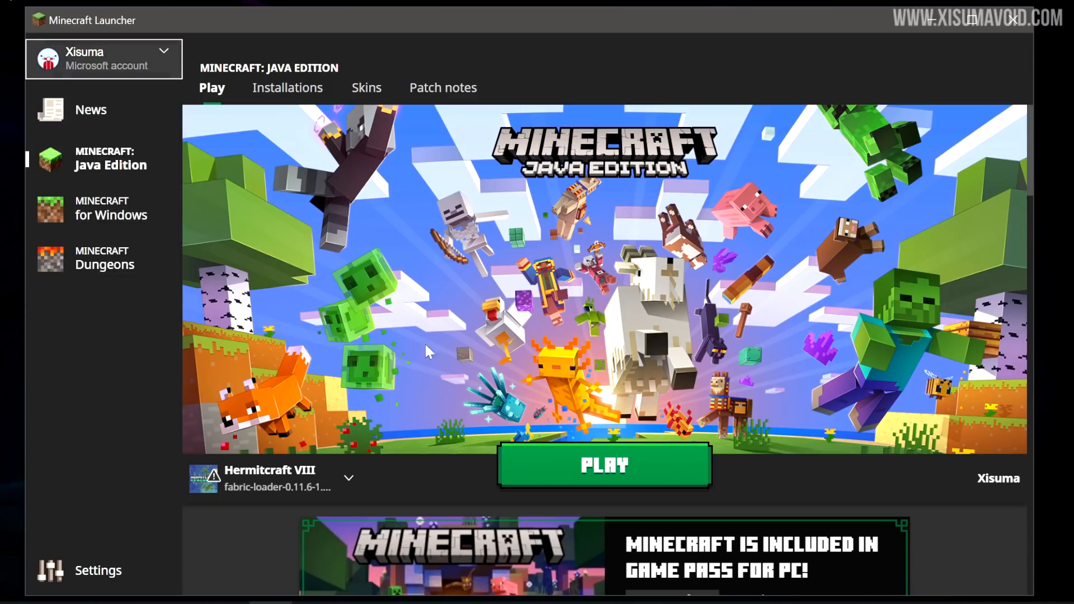
{"action": "left_click", "coordinate": [348, 475]}
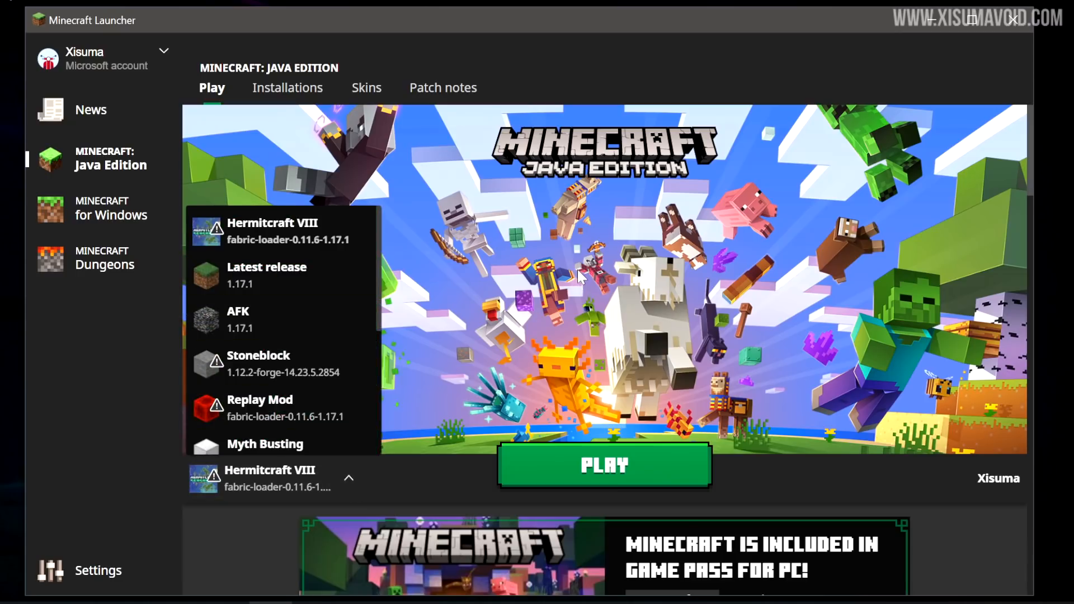
{"action": "left_click", "coordinate": [487, 213]}
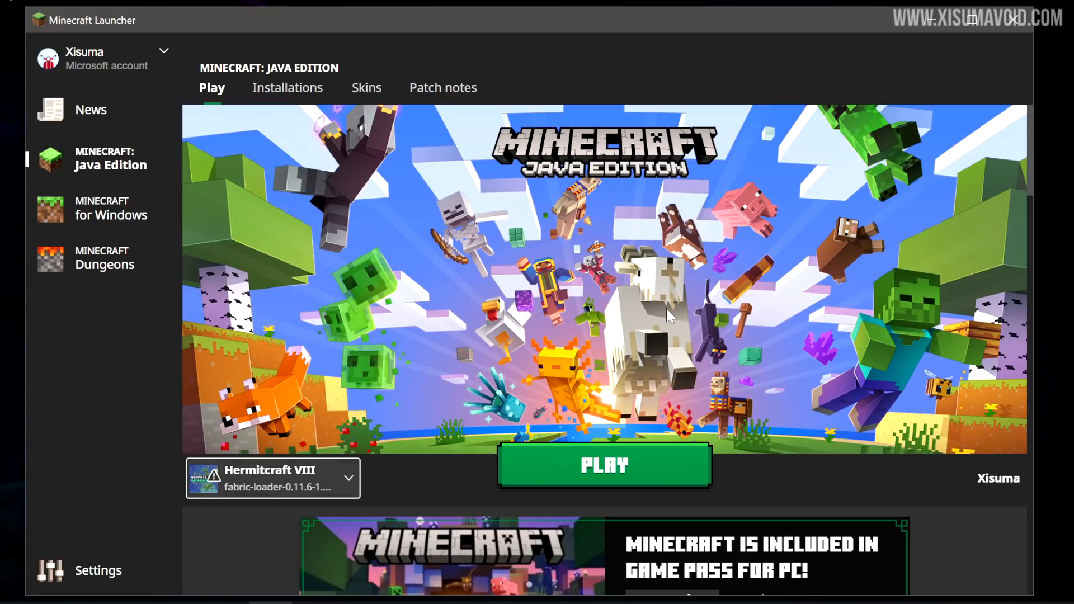
{"action": "left_click", "coordinate": [564, 260]}
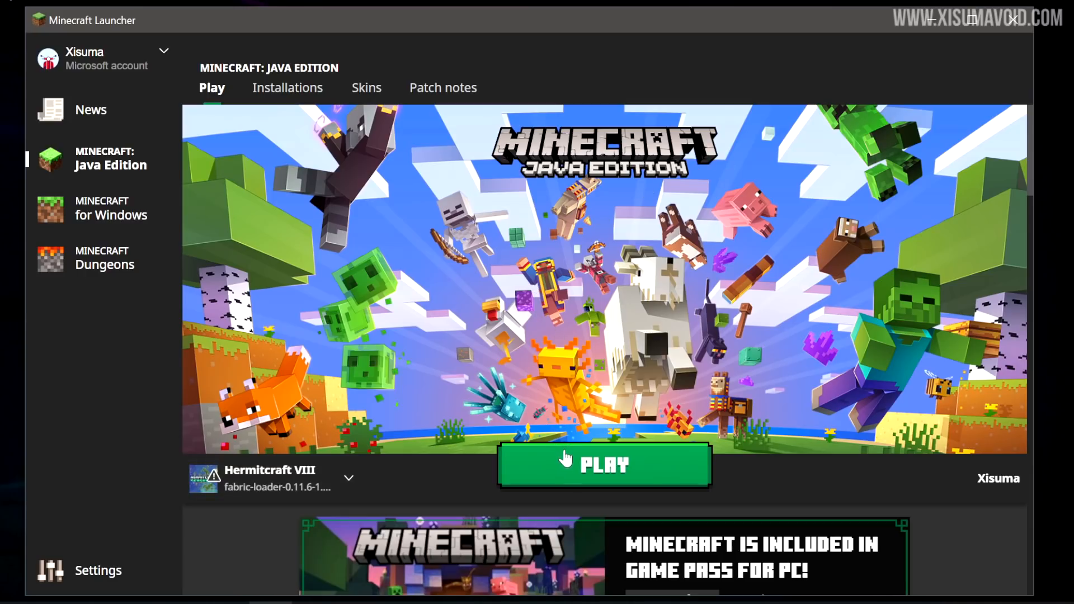
{"action": "left_click", "coordinate": [566, 464]}
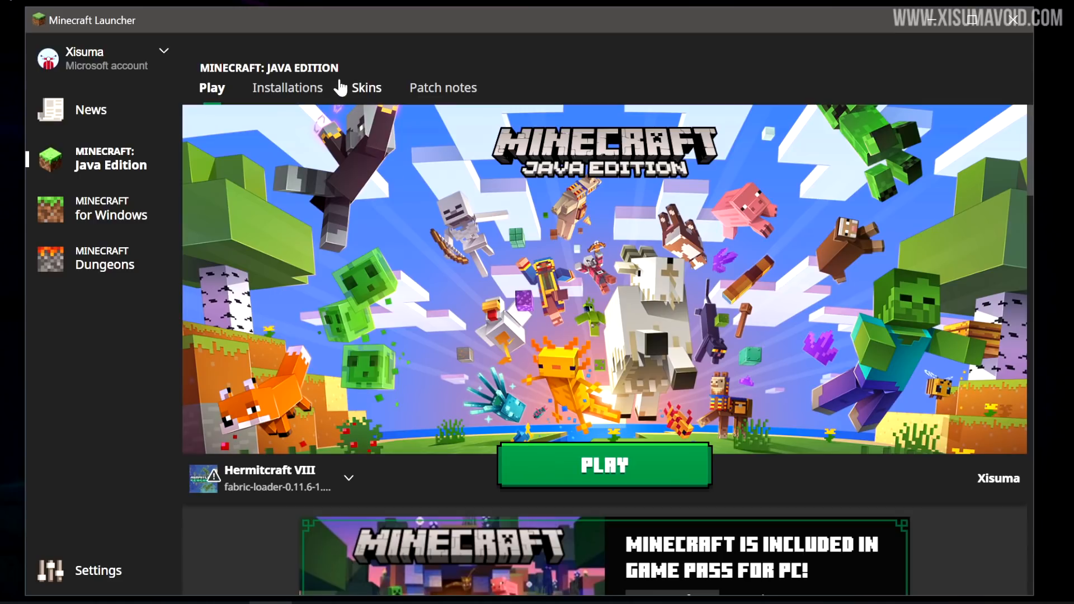
{"action": "left_click", "coordinate": [302, 88]}
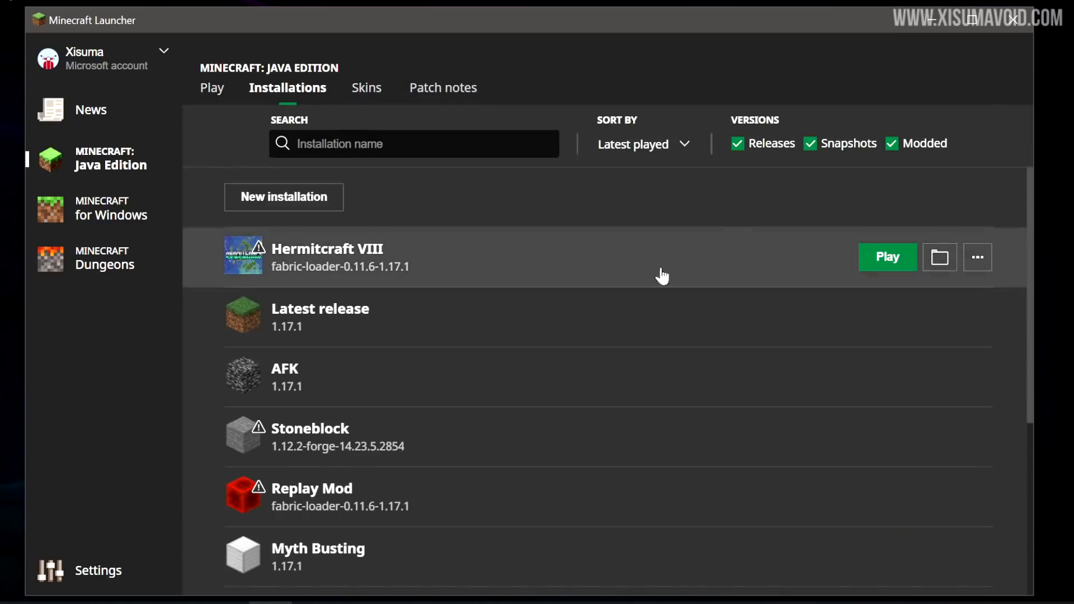
{"action": "mouse_move", "coordinate": [537, 317]}
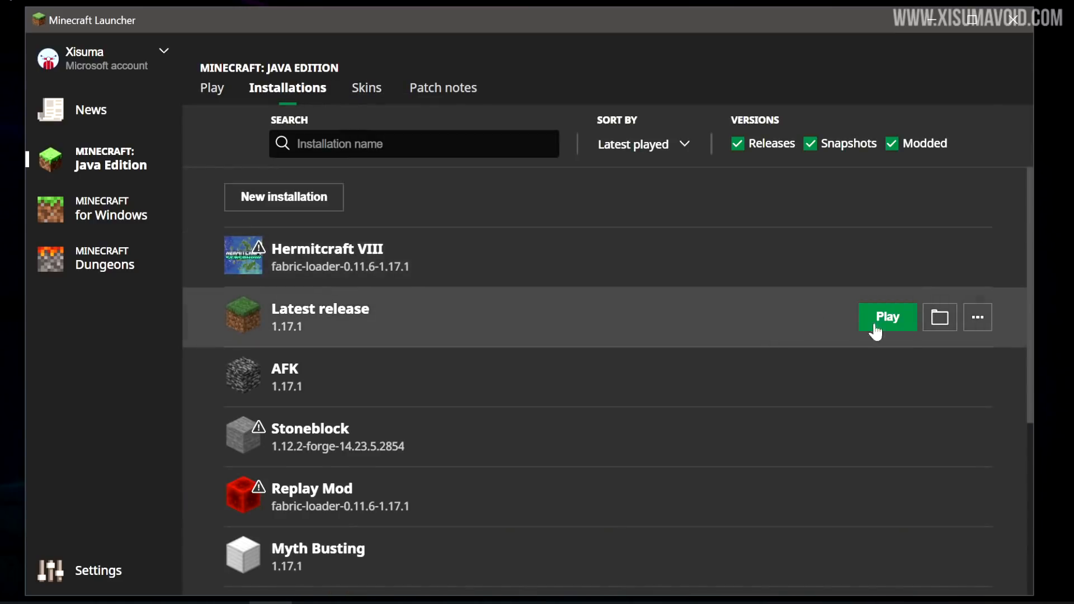
{"action": "left_click", "coordinate": [979, 317]}
{"action": "left_click", "coordinate": [951, 358]}
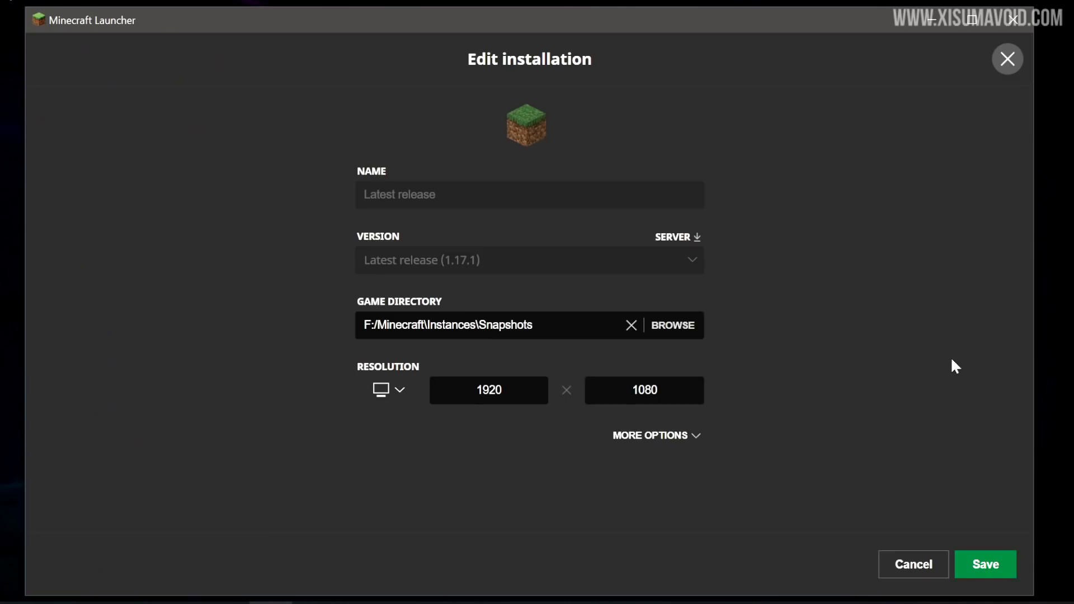
{"action": "left_click", "coordinate": [657, 435]}
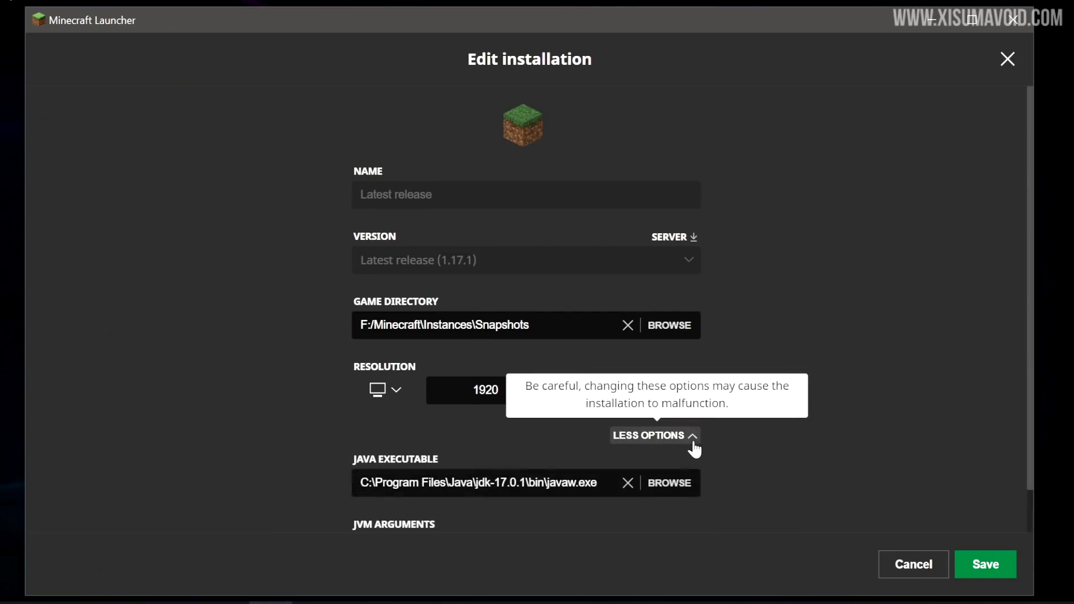
{"action": "left_click_drag", "start_coordinate": [710, 319], "coordinate": [29, 321]}
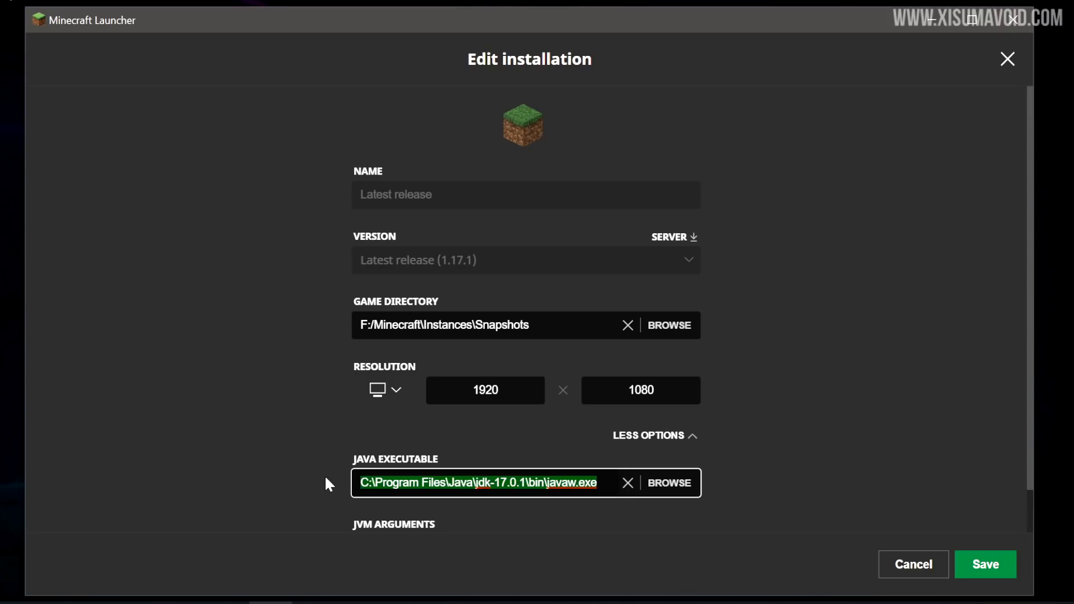
{"action": "left_click", "coordinate": [914, 565]}
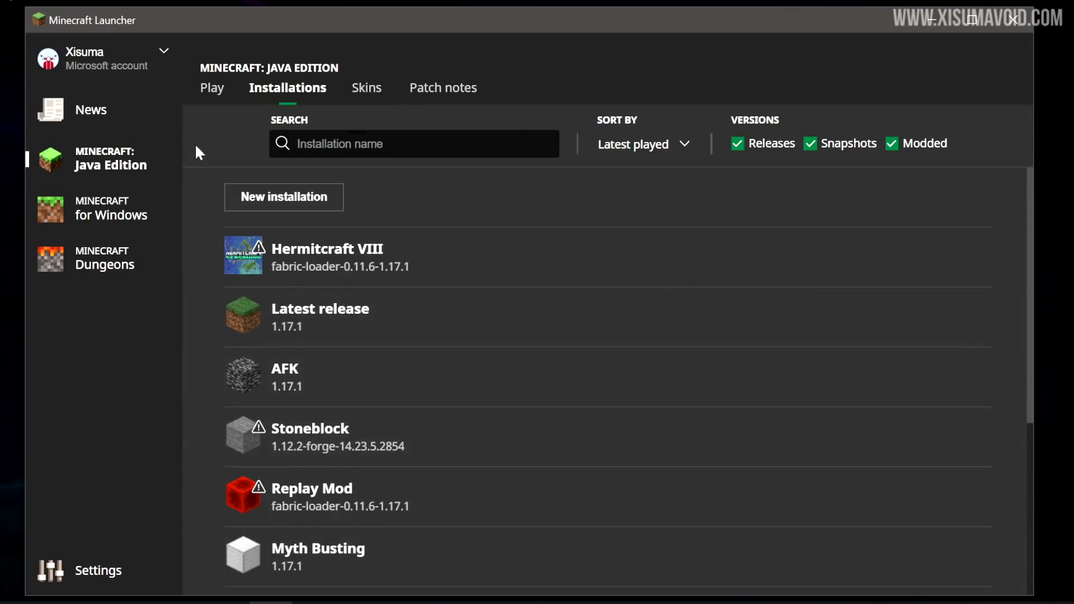
{"action": "left_click", "coordinate": [212, 88]}
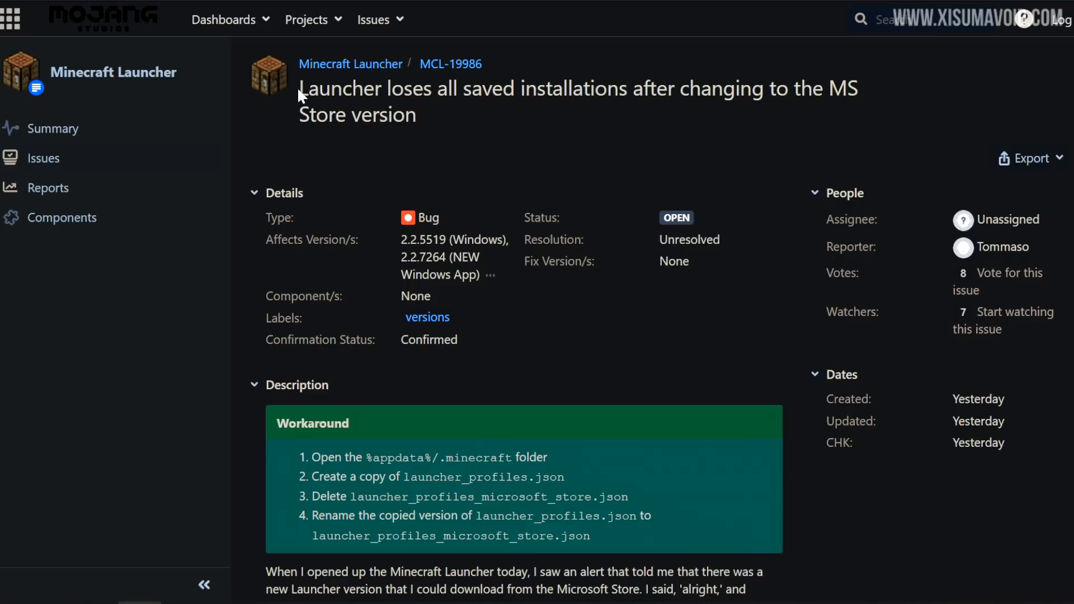
{"action": "left_click_drag", "start_coordinate": [297, 87], "coordinate": [542, 101]}
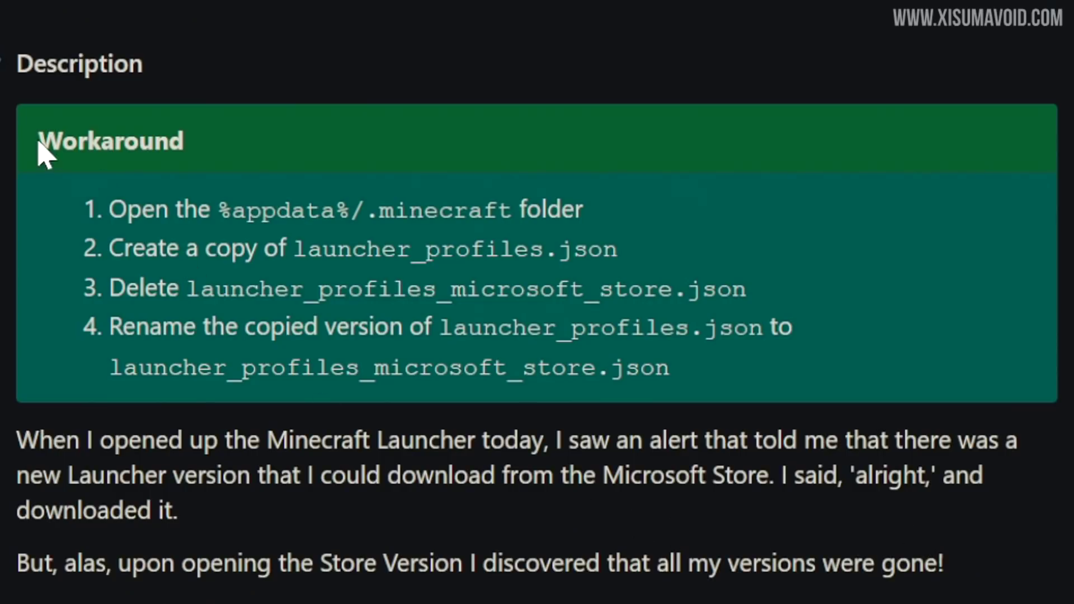
{"action": "left_click_drag", "start_coordinate": [38, 148], "coordinate": [217, 141]}
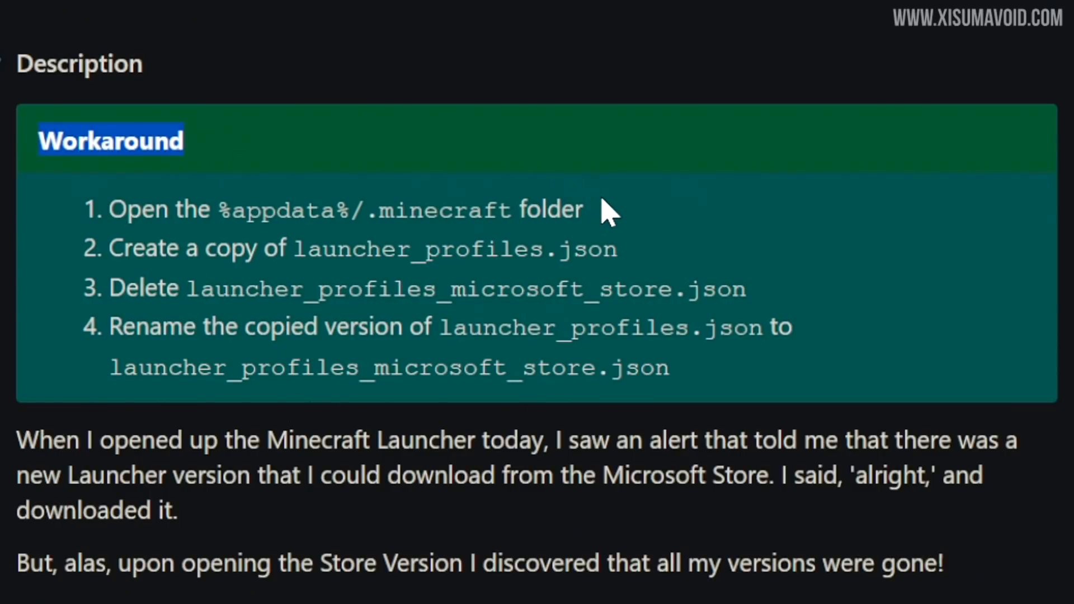
{"action": "left_click_drag", "start_coordinate": [620, 251], "coordinate": [294, 249]}
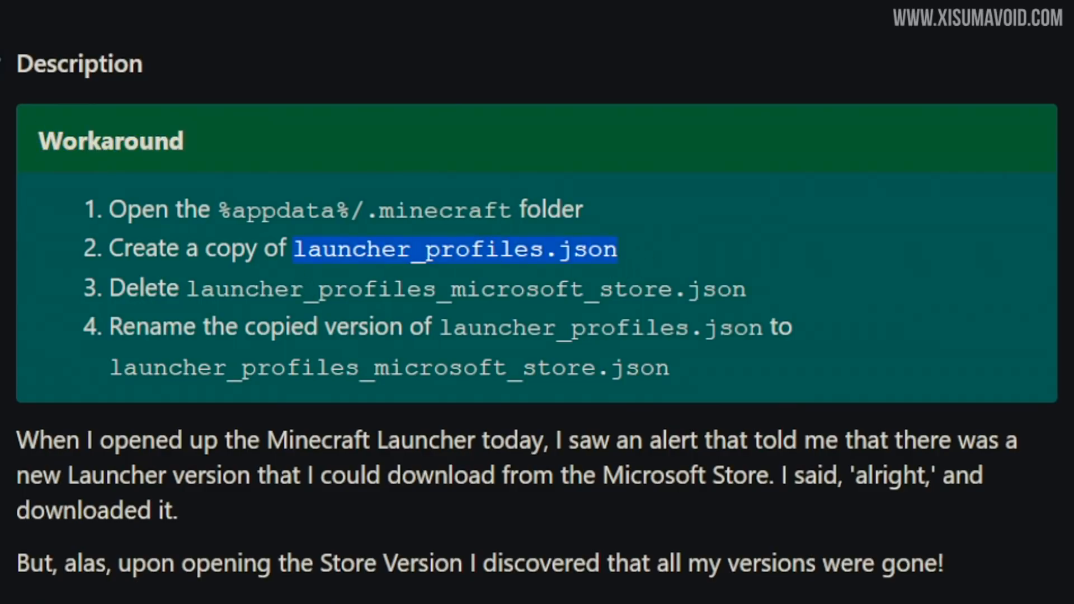
{"action": "left_click_drag", "start_coordinate": [200, 289], "coordinate": [765, 289]}
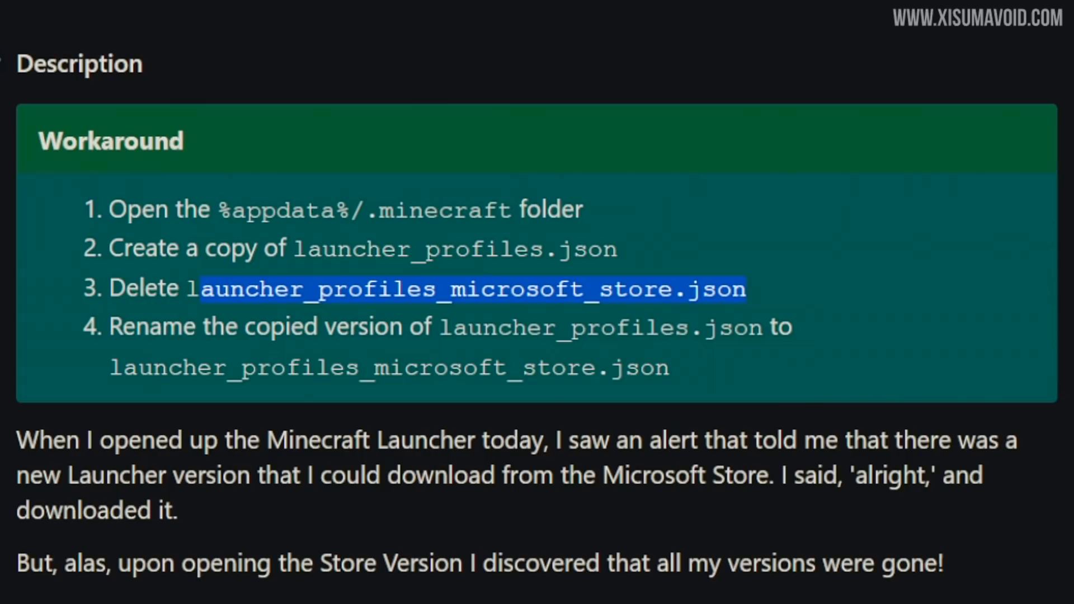
{"action": "left_click_drag", "start_coordinate": [440, 328], "coordinate": [818, 370]}
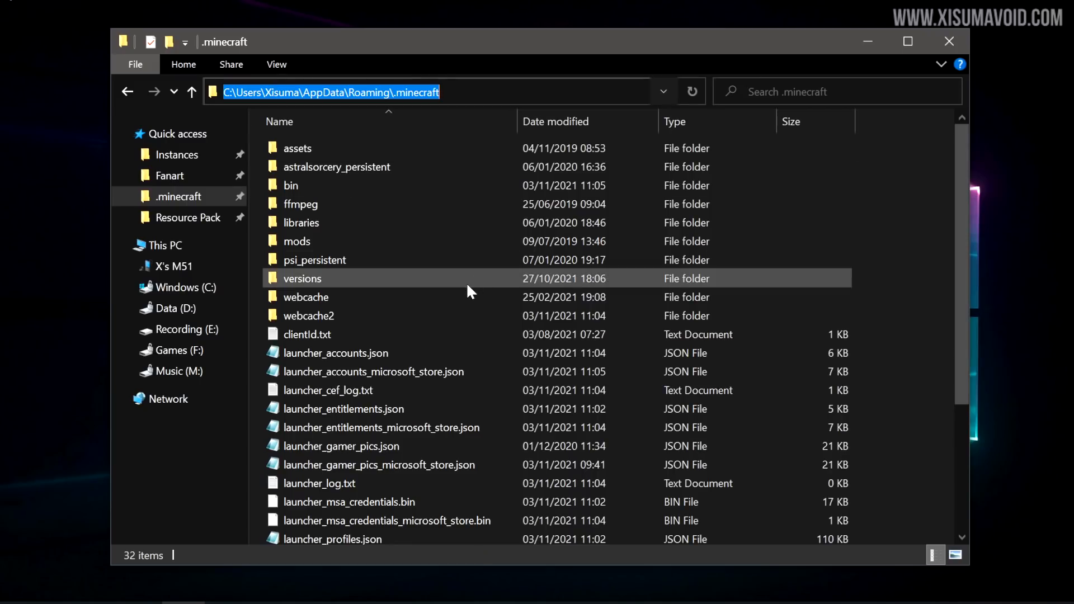
Step: Locate launcher_profiles.json beside its microsoft_store copy in .minecraft and view it in Notepad
{"action": "left_click", "coordinate": [466, 283]}
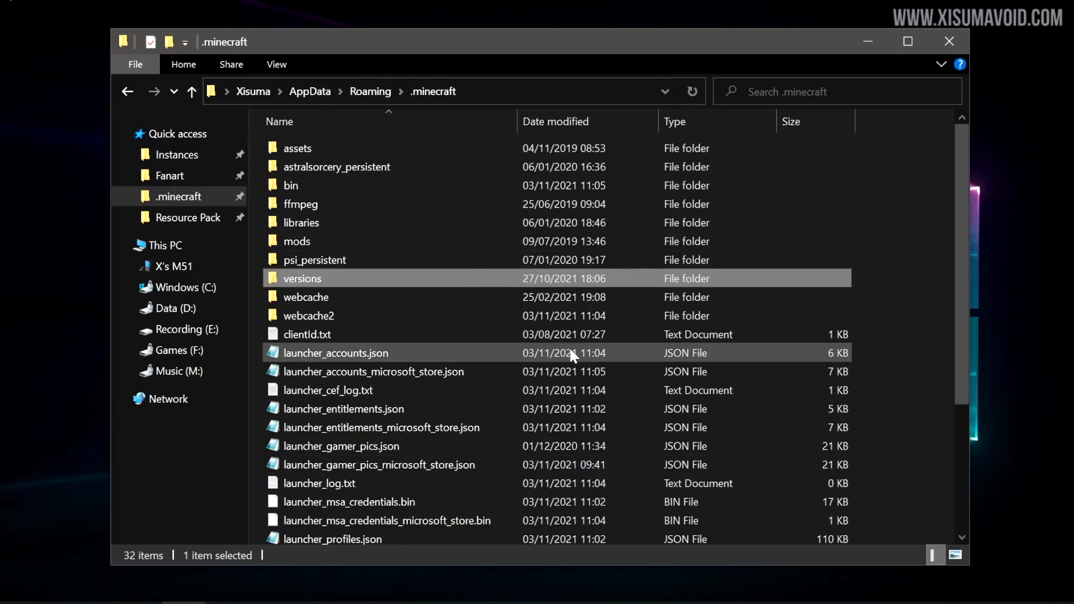
{"action": "scroll", "coordinate": [573, 347], "scroll_direction": "down", "scroll_amount": 3}
{"action": "scroll", "coordinate": [573, 346], "scroll_direction": "down", "scroll_amount": 1}
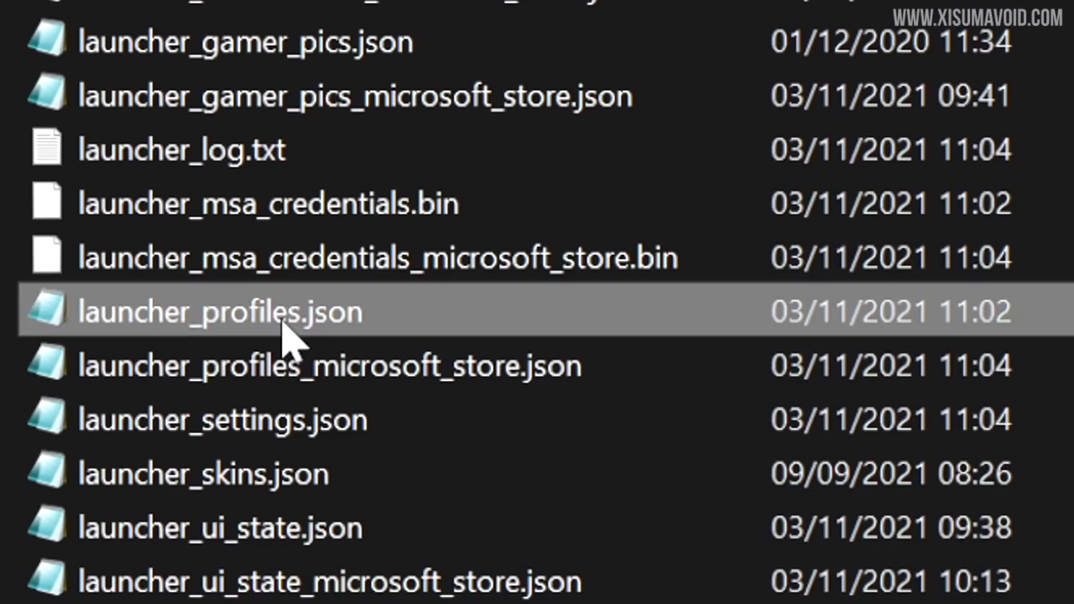
{"action": "left_click", "coordinate": [289, 332]}
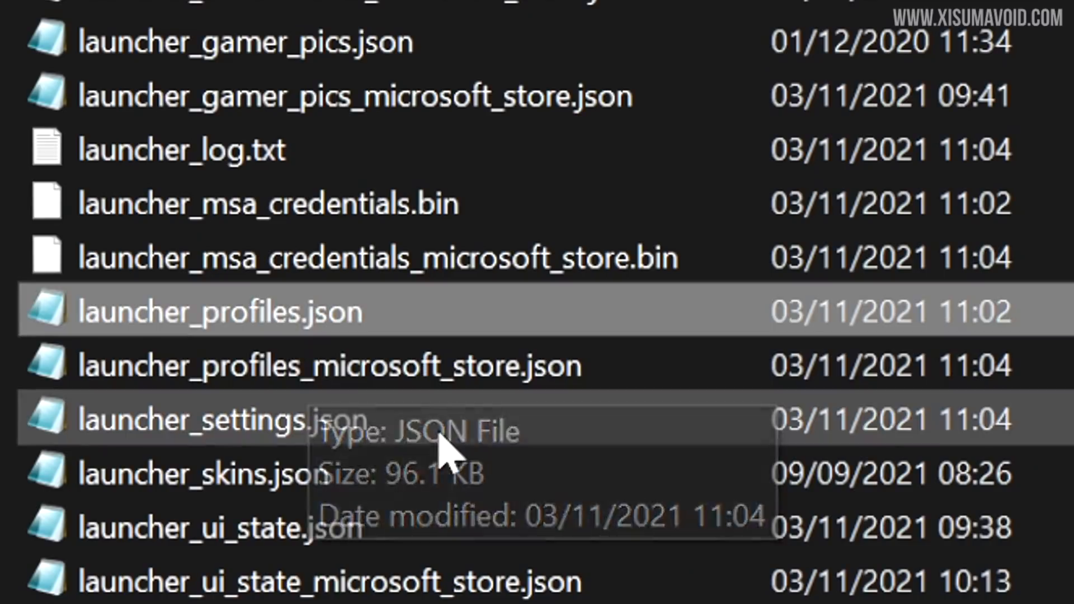
{"action": "left_click", "coordinate": [374, 377]}
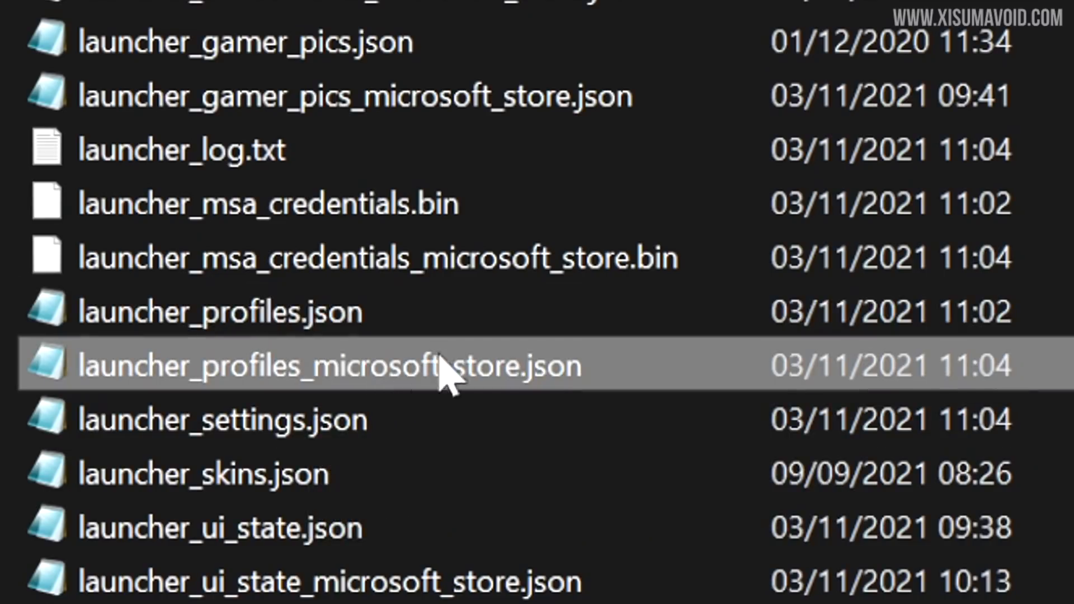
{"action": "double_click", "coordinate": [344, 331]}
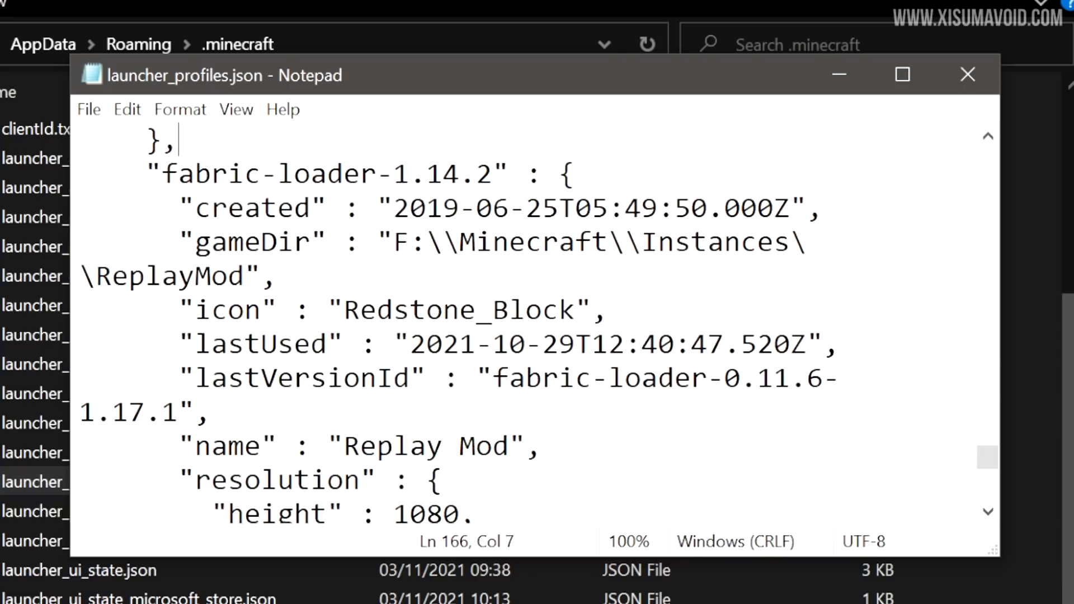
{"action": "left_click_drag", "start_coordinate": [245, 276], "coordinate": [411, 242]}
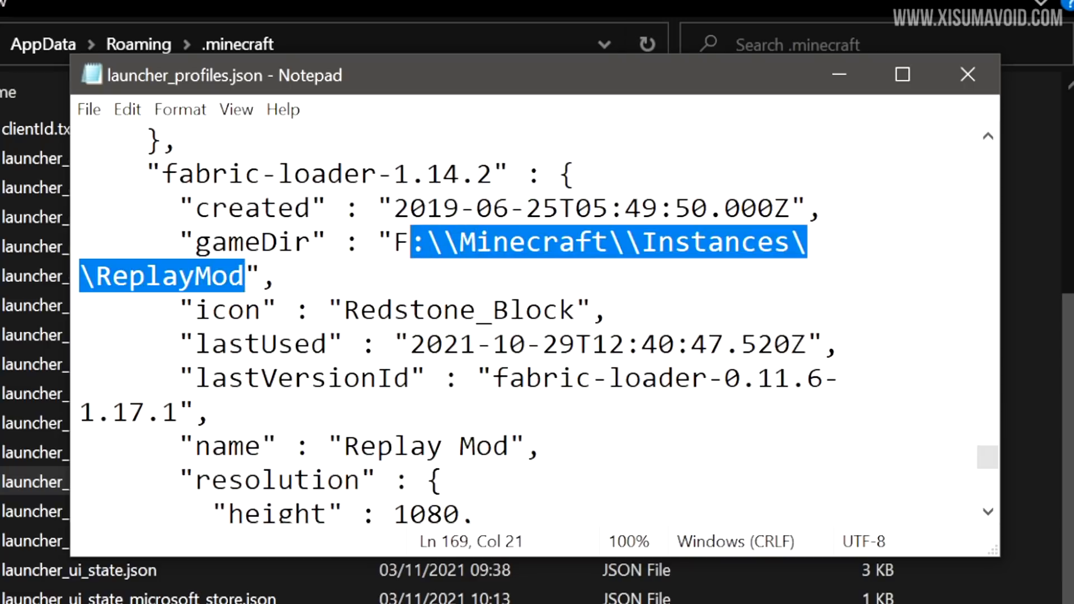
{"action": "left_click_drag", "start_coordinate": [164, 174], "coordinate": [443, 173]}
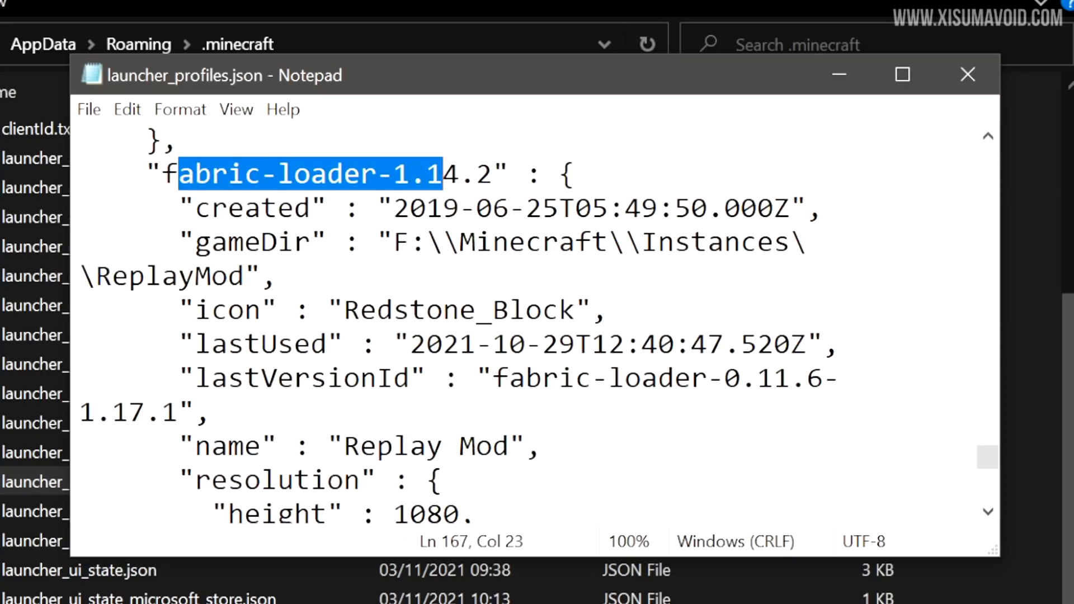
{"action": "left_click_drag", "start_coordinate": [395, 208], "coordinate": [724, 209]}
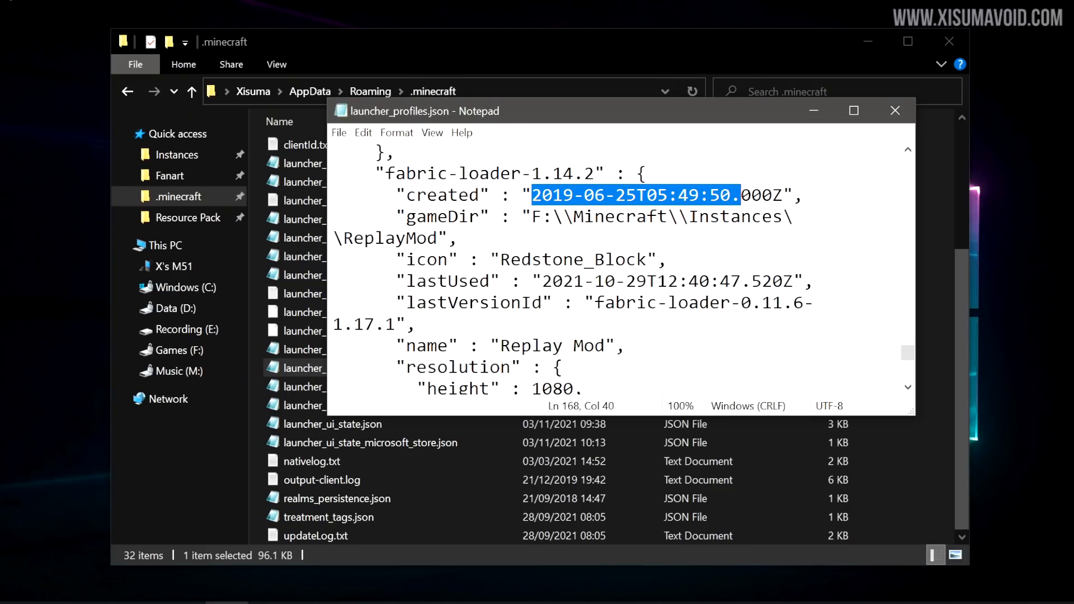
Step: Leave Notepad and compare launcher_profiles.json with launcher_profiles_microsoft_store.json and launcher_entitlements.json
{"action": "left_click", "coordinate": [895, 111]}
{"action": "left_click", "coordinate": [346, 349]}
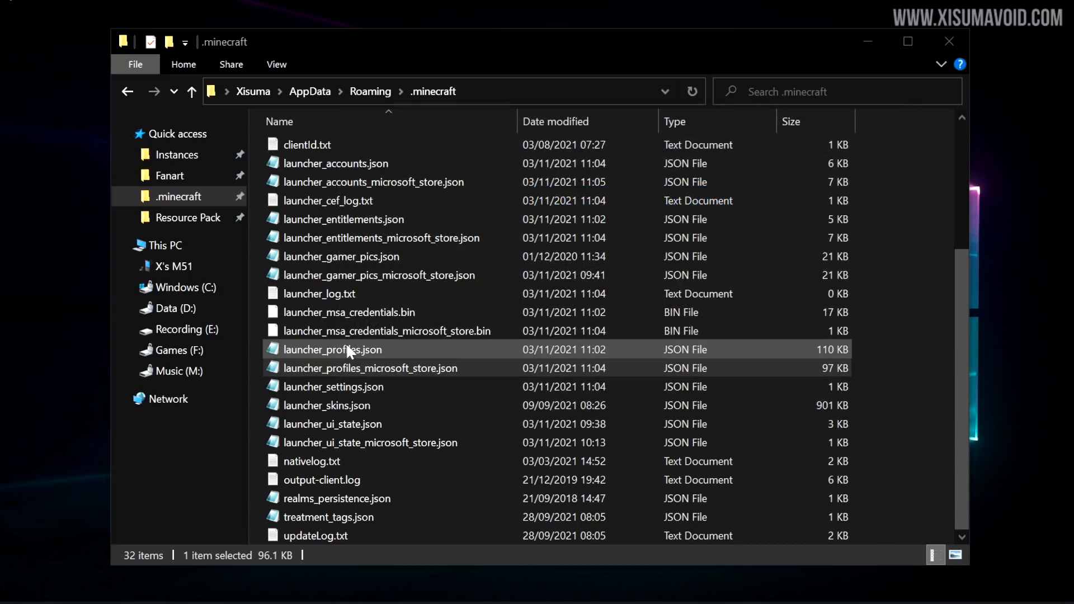
{"action": "left_click", "coordinate": [369, 367]}
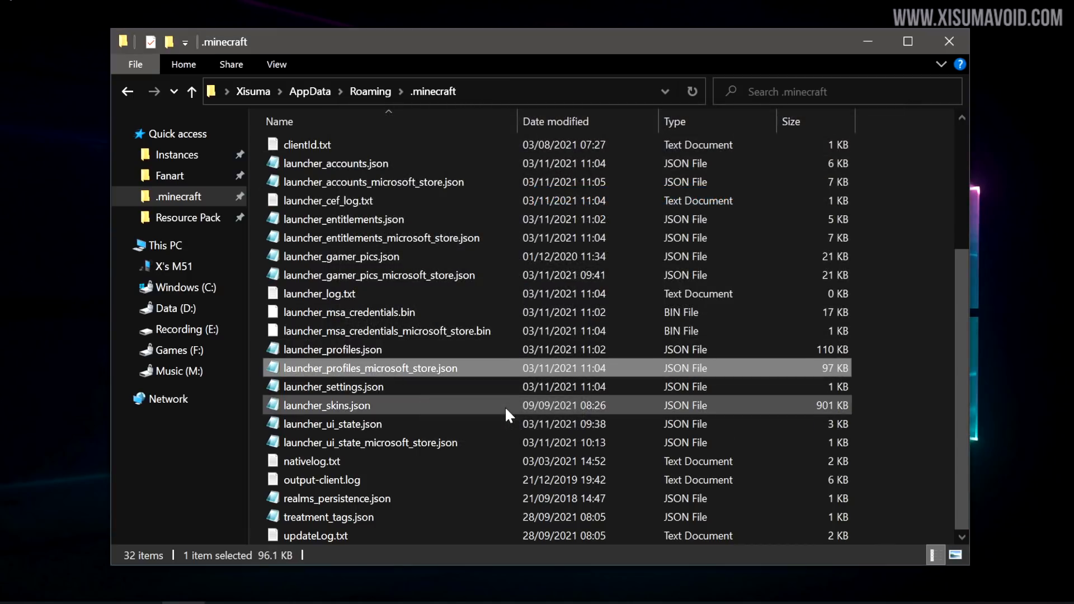
{"action": "scroll", "coordinate": [504, 407], "scroll_direction": "up", "scroll_amount": 2}
{"action": "left_click", "coordinate": [419, 273]}
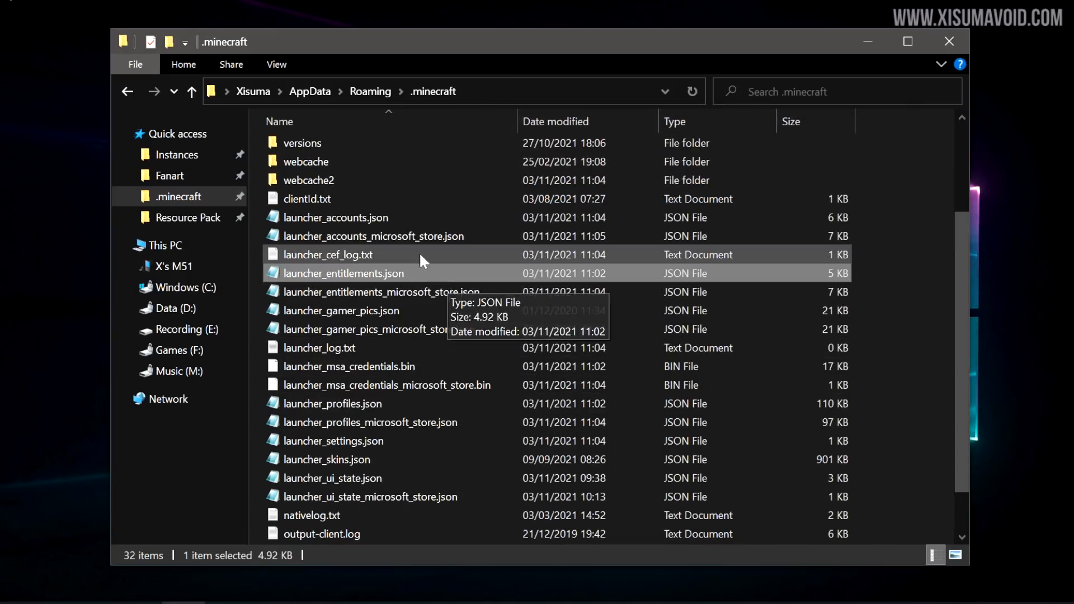
Step: Compare launcher_accounts.json against launcher_accounts_microsoft_store.json by selecting each in turn
{"action": "left_click", "coordinate": [372, 215]}
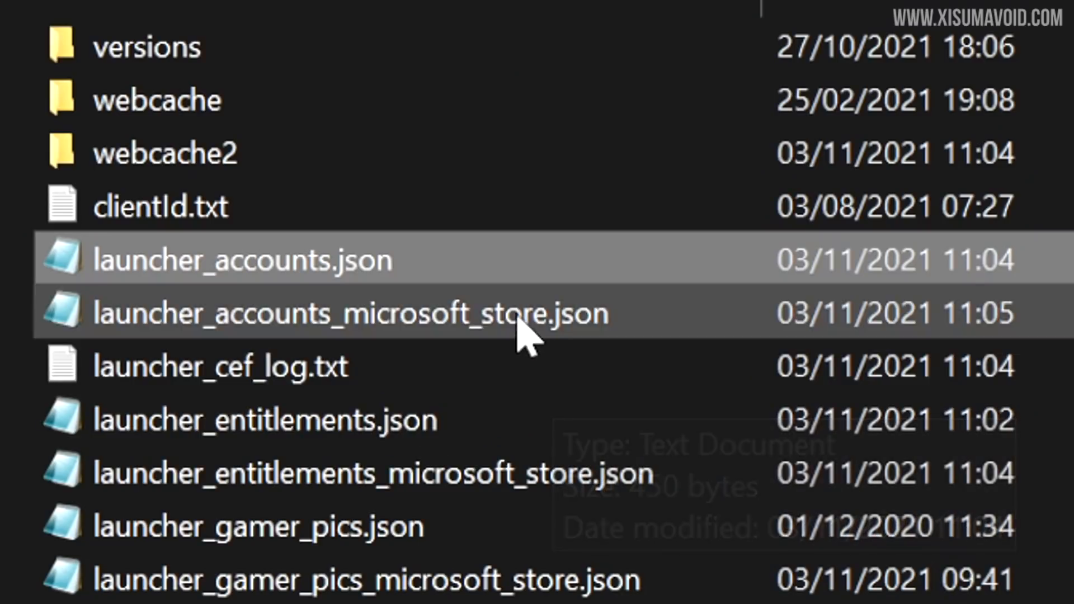
{"action": "left_click", "coordinate": [434, 238]}
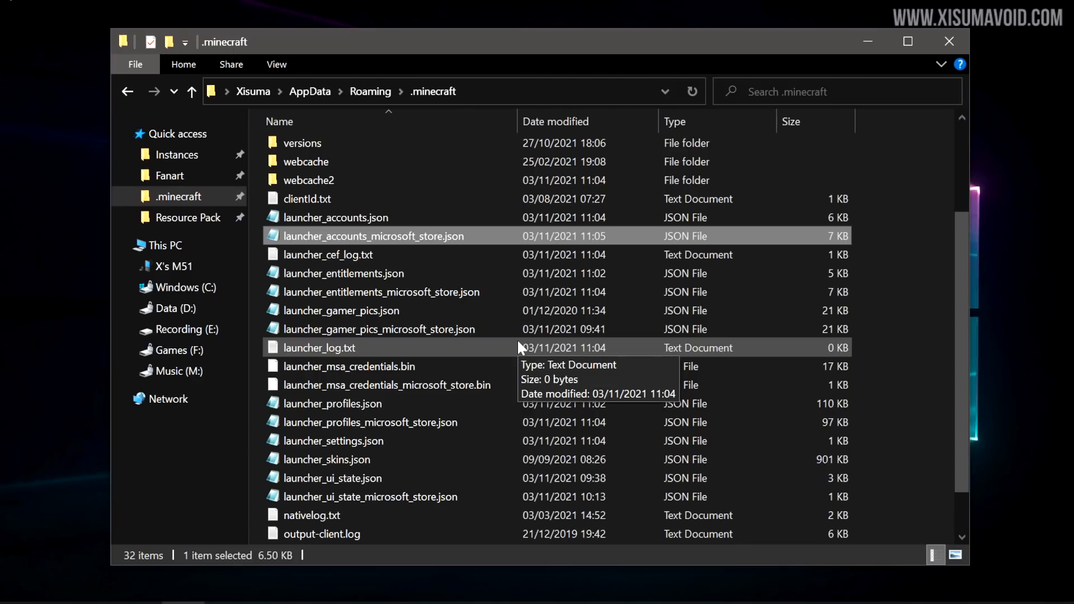
{"action": "left_click", "coordinate": [353, 217]}
{"action": "left_click", "coordinate": [355, 235]}
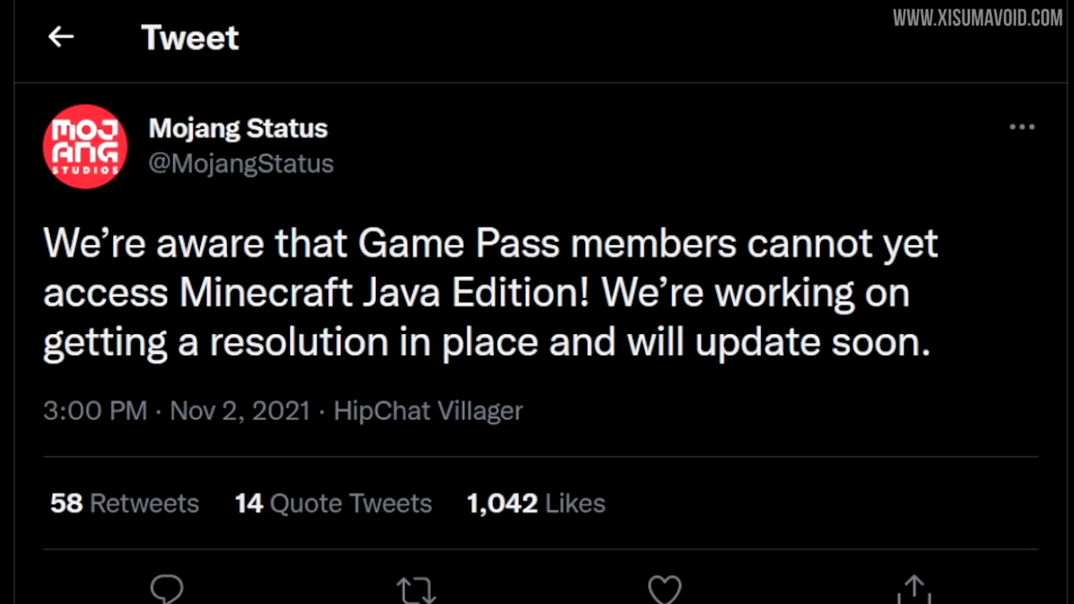
Step: Highlight 'Game Pass' and 'Java Edition' in the Mojang Status tweet
{"action": "left_click_drag", "start_coordinate": [359, 242], "coordinate": [560, 243]}
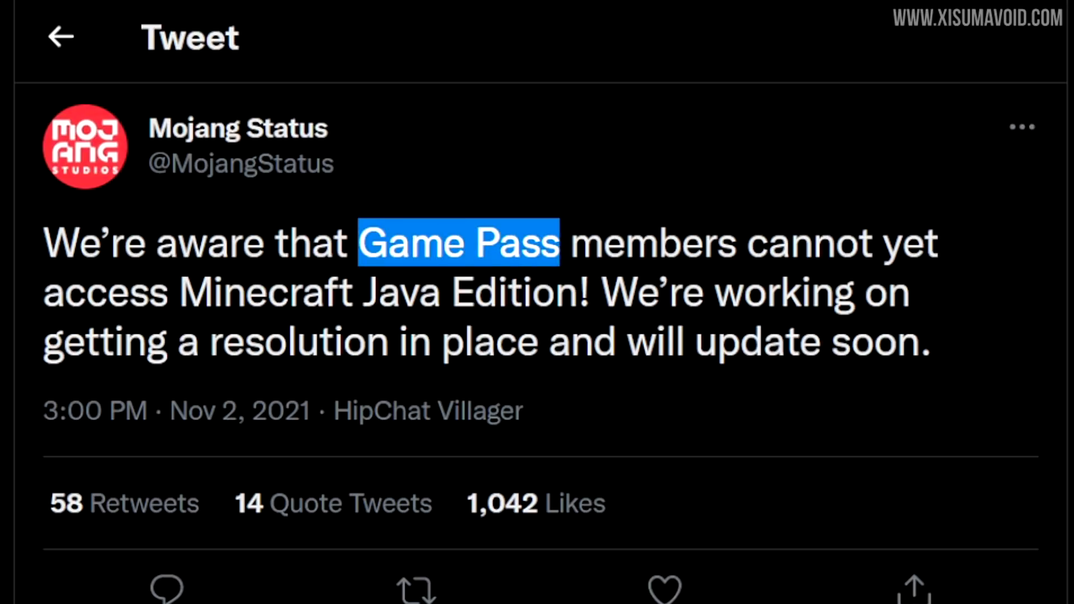
{"action": "left_click_drag", "start_coordinate": [380, 293], "coordinate": [578, 292]}
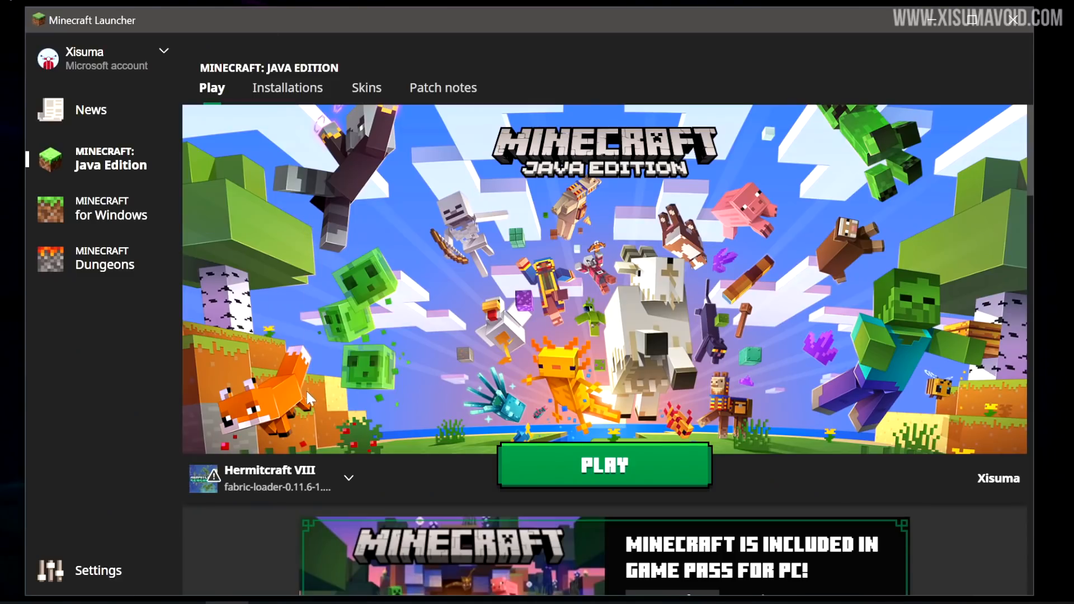
Step: Keep Hermitcraft VIII in the installation list and launch it, hitting the Java Virtual Machine error
{"action": "left_click", "coordinate": [353, 477]}
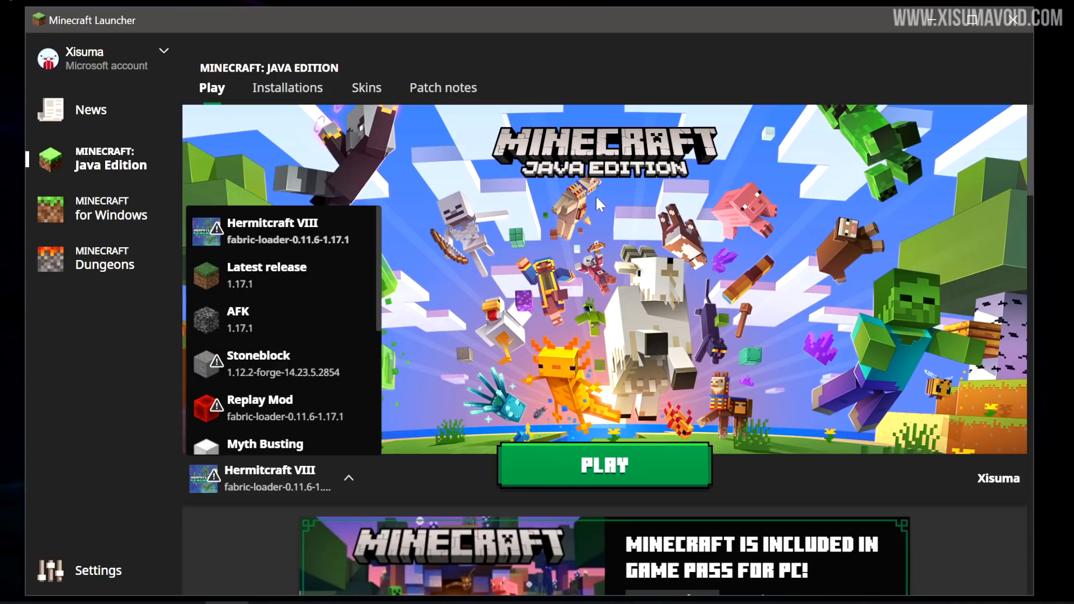
{"action": "left_click", "coordinate": [594, 168]}
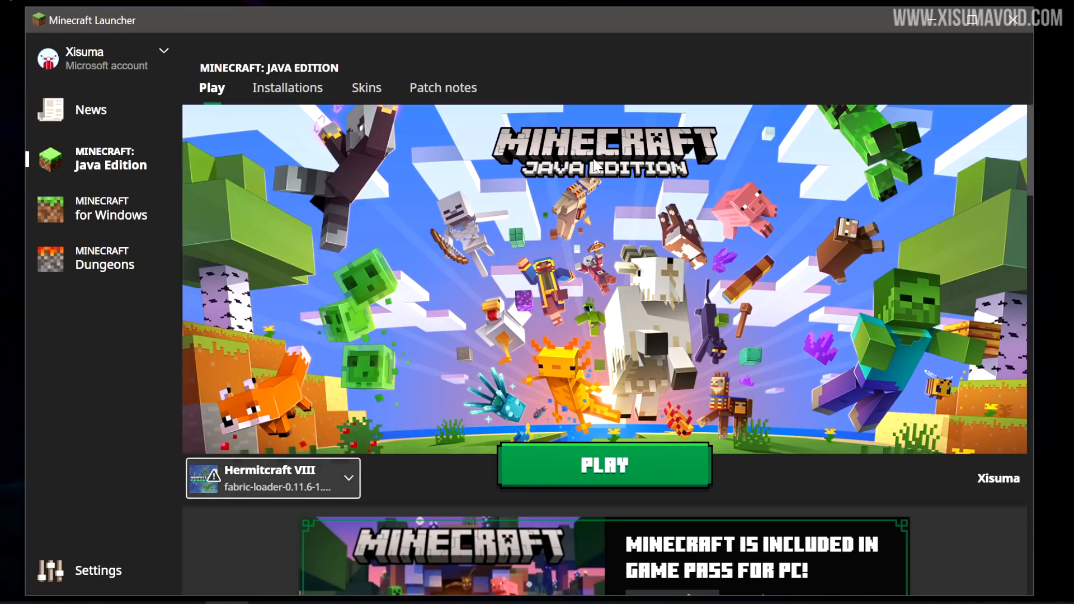
{"action": "left_click", "coordinate": [605, 468]}
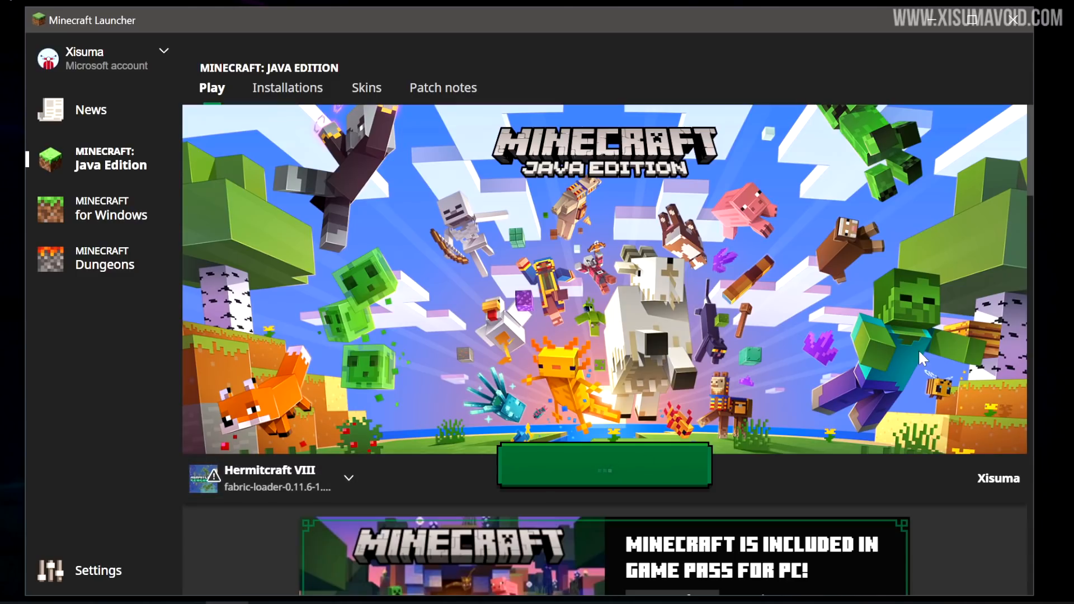